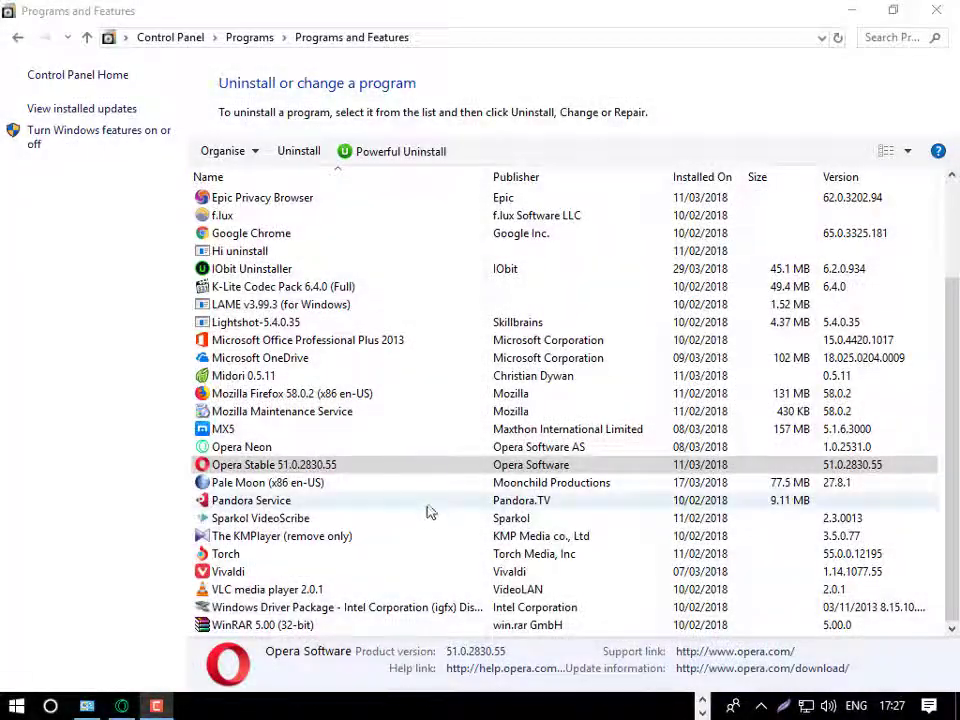
# Try to uninstall Opera Neon from the installed programs list with the standard uninstall, dismissing the dialogs and retrying once.
pyautogui.click(238, 449)
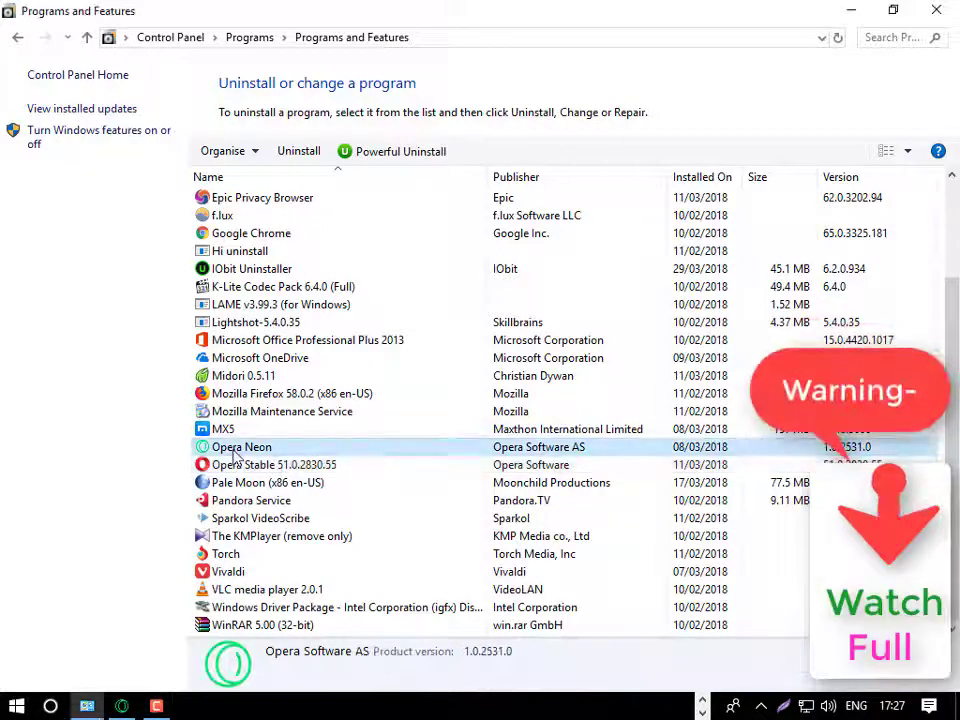
pyautogui.doubleClick(294, 455)
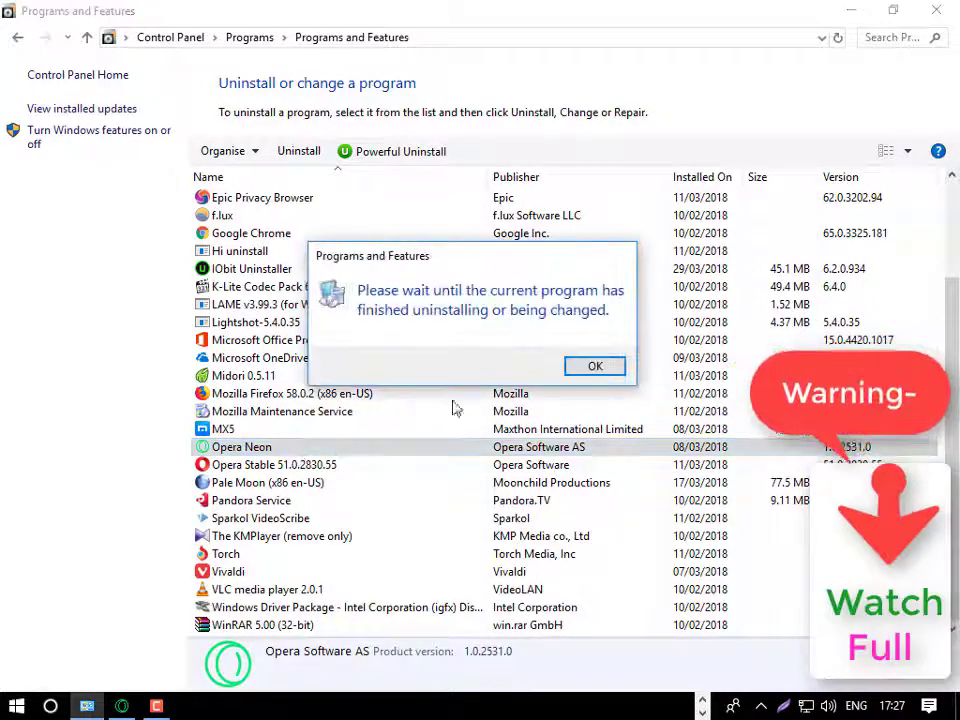
pyautogui.click(611, 366)
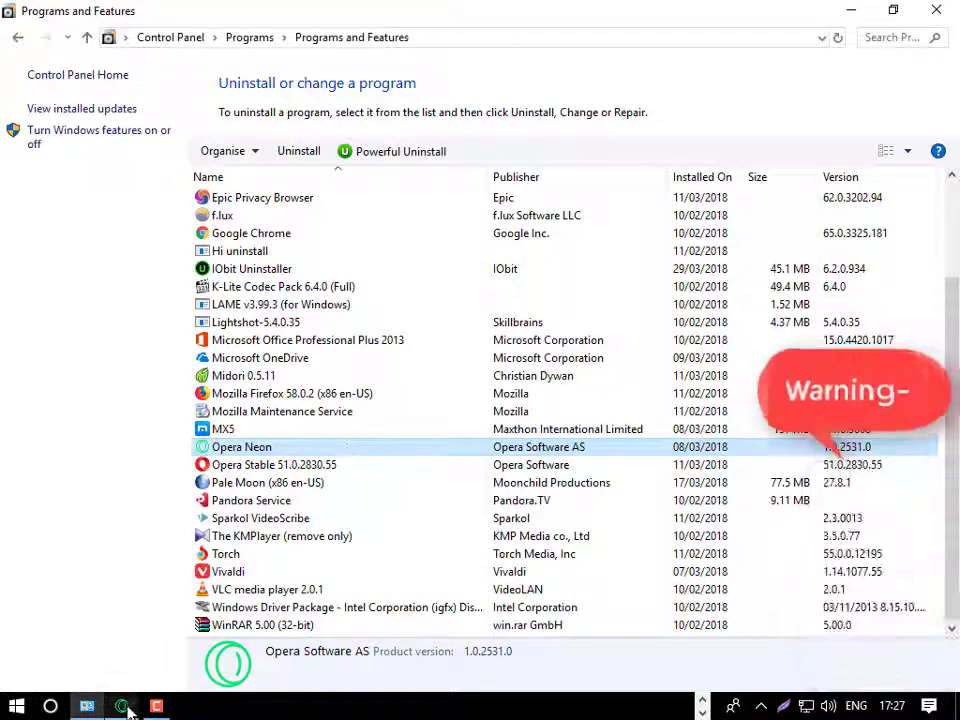
pyautogui.moveTo(127, 708)
pyautogui.click(124, 638)
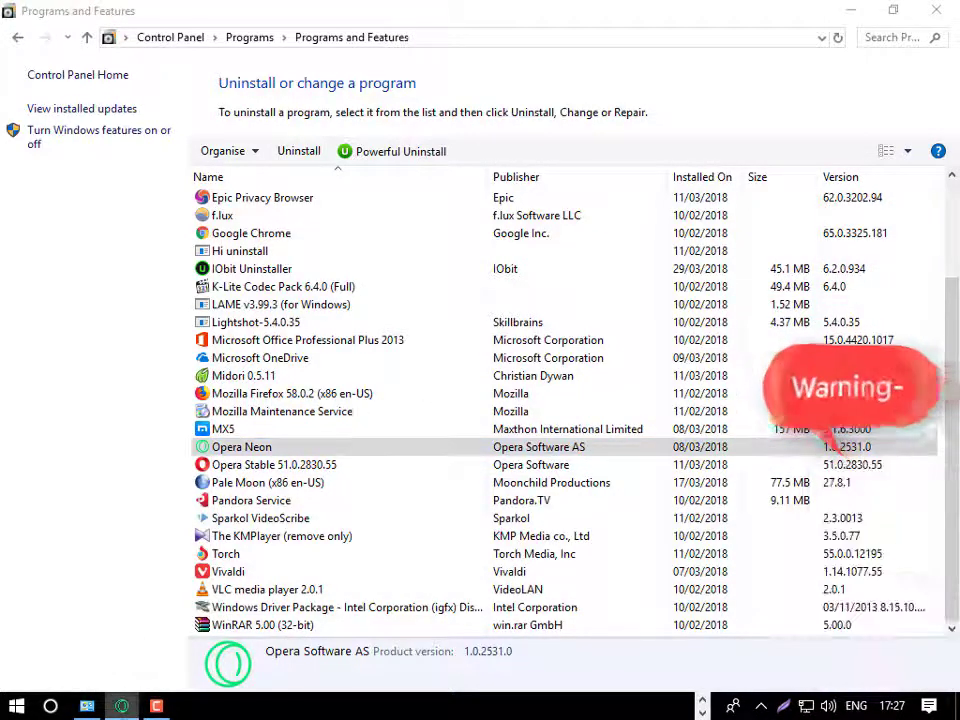
pyautogui.rightClick(333, 453)
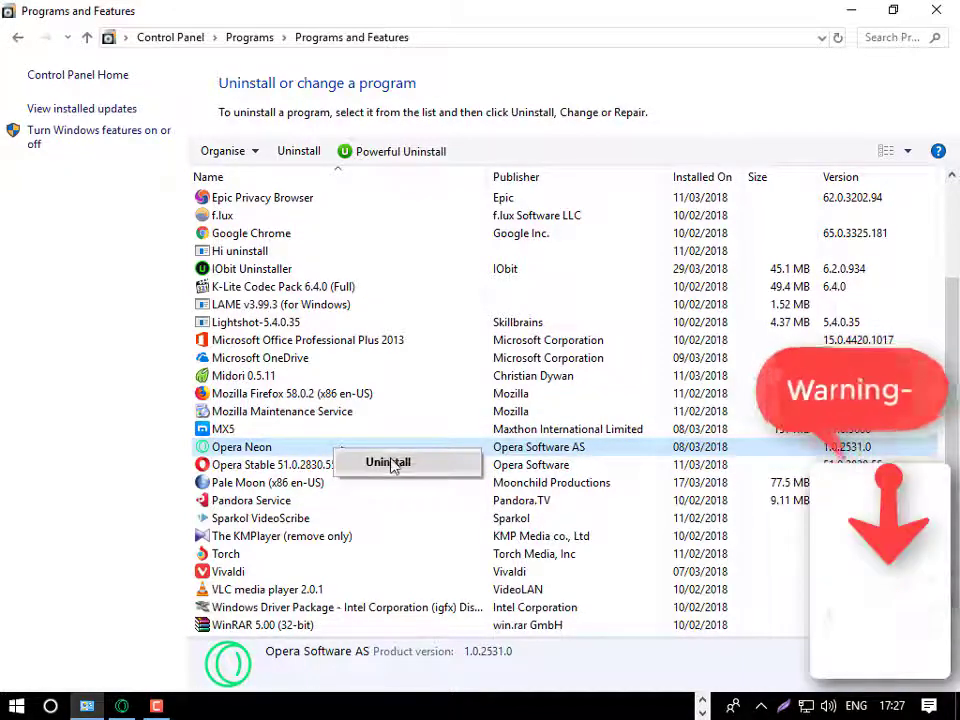
pyautogui.click(393, 463)
pyautogui.click(594, 365)
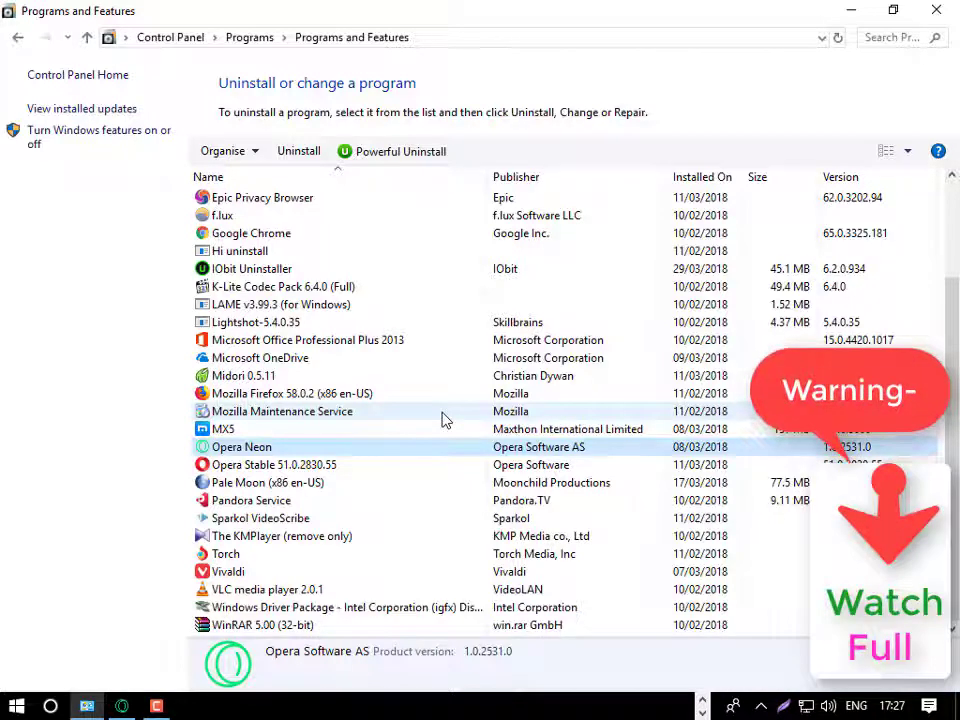
# Look at the IObit Uninstaller entry among the installed programs and at its setup application and shortcut in the iobituninstaller folder.
pyautogui.click(241, 271)
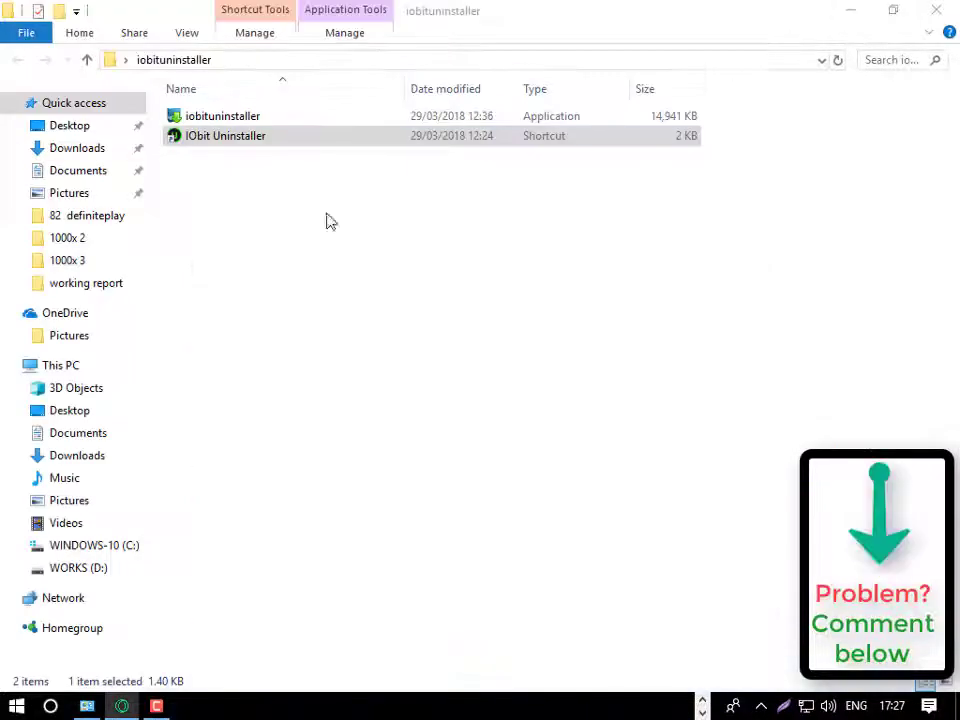
pyautogui.click(300, 118)
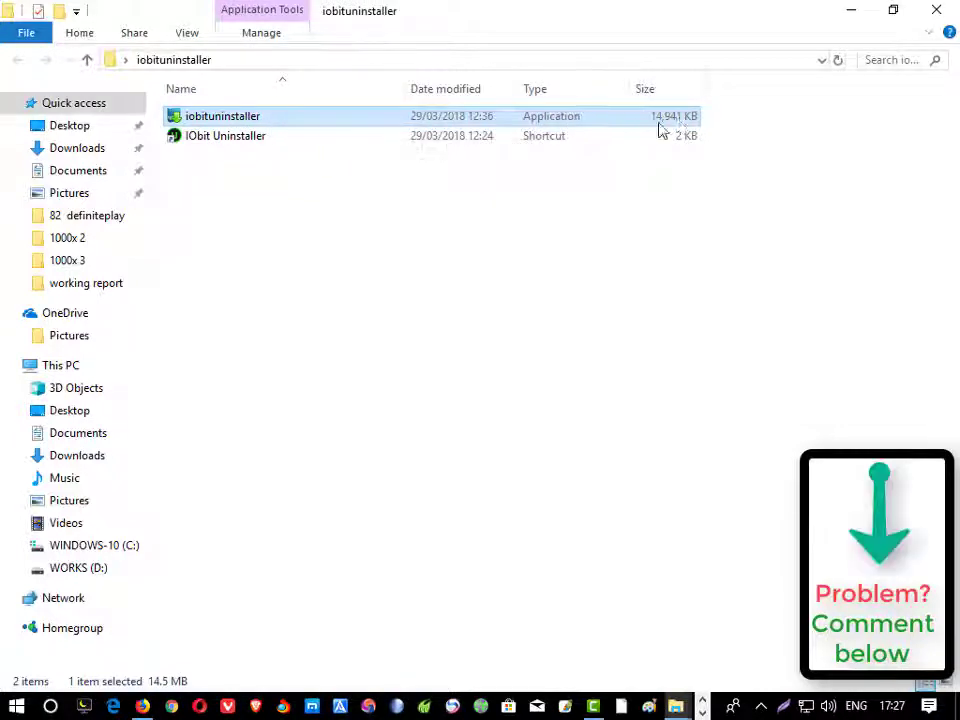
pyautogui.click(295, 197)
pyautogui.moveTo(295, 155); pyautogui.dragTo(300, 150)
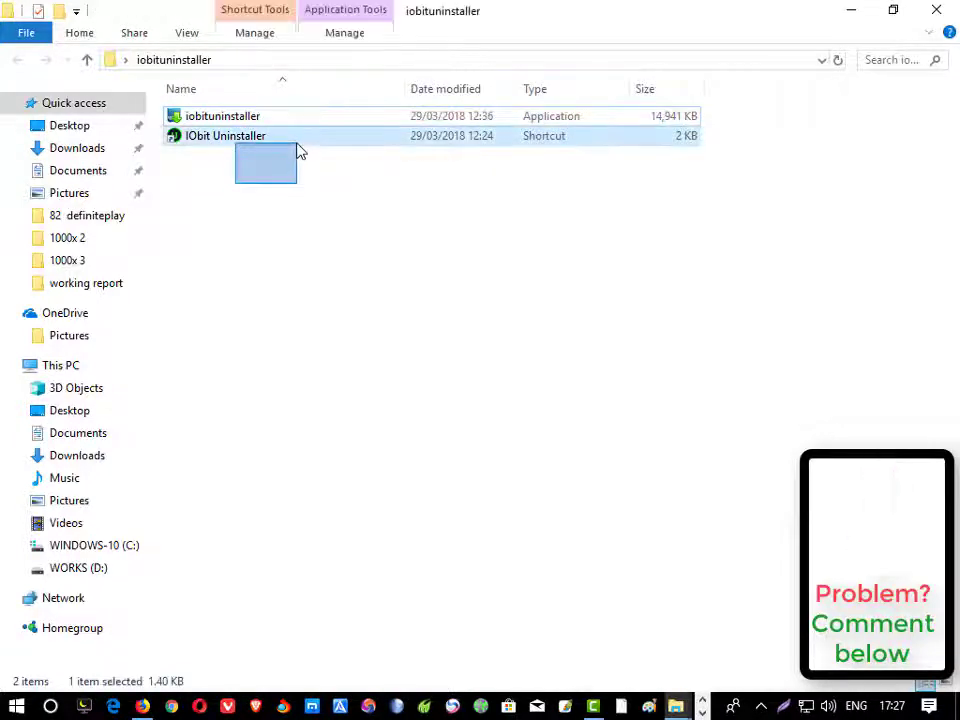
pyautogui.click(233, 177)
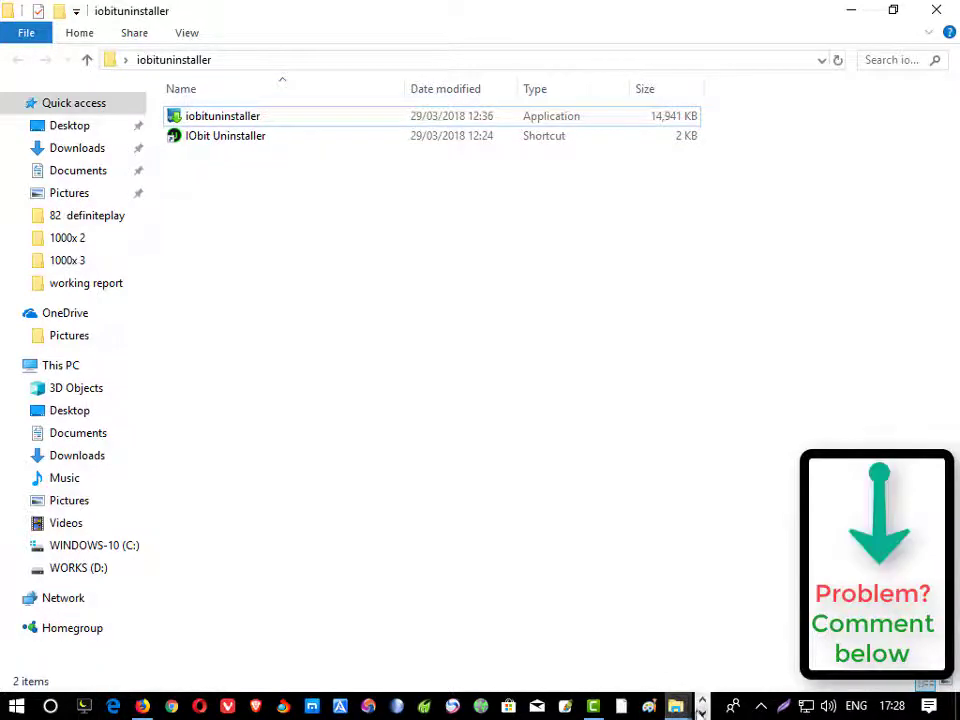
# Return to Programs and Features and try the standard uninstall of Opera Neon again, dismissing the dialogs.
pyautogui.click(702, 712)
pyautogui.click(90, 708)
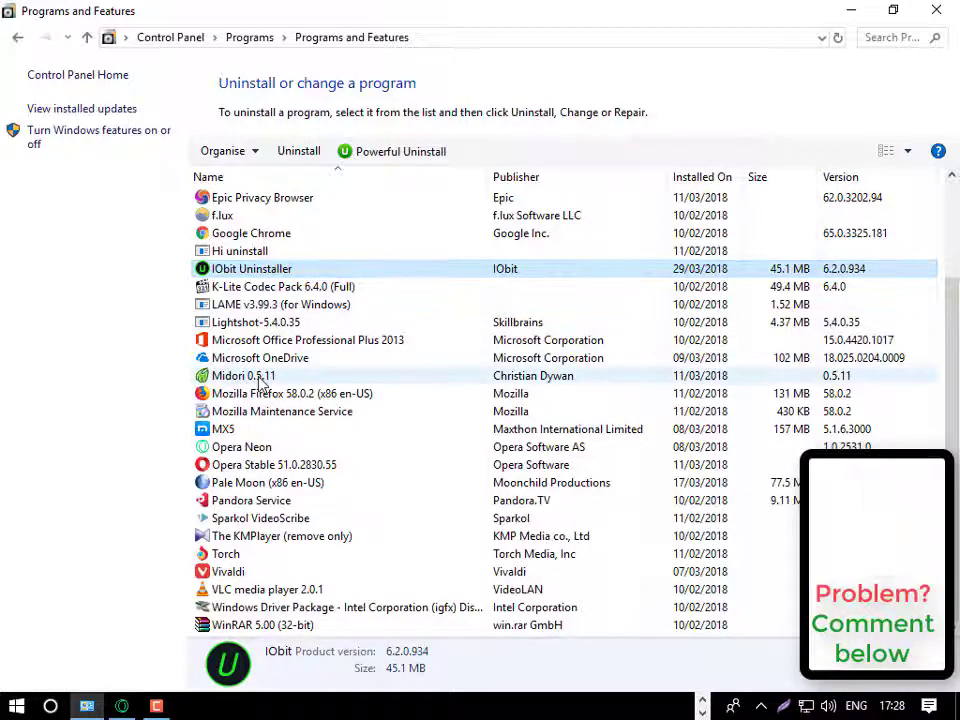
pyautogui.doubleClick(250, 454)
pyautogui.click(590, 367)
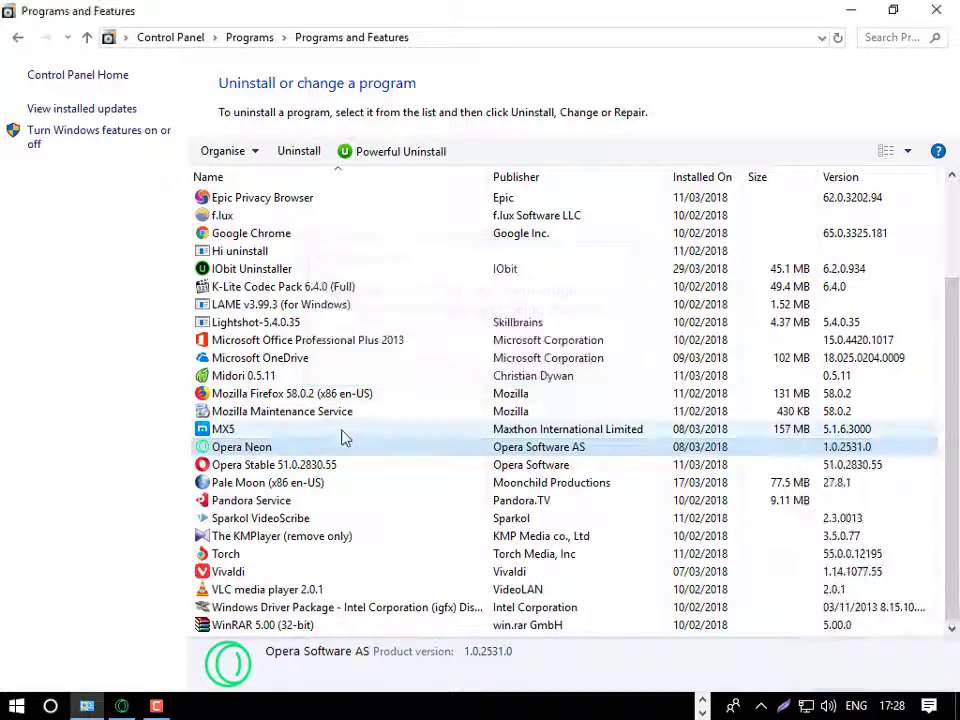
pyautogui.click(352, 458)
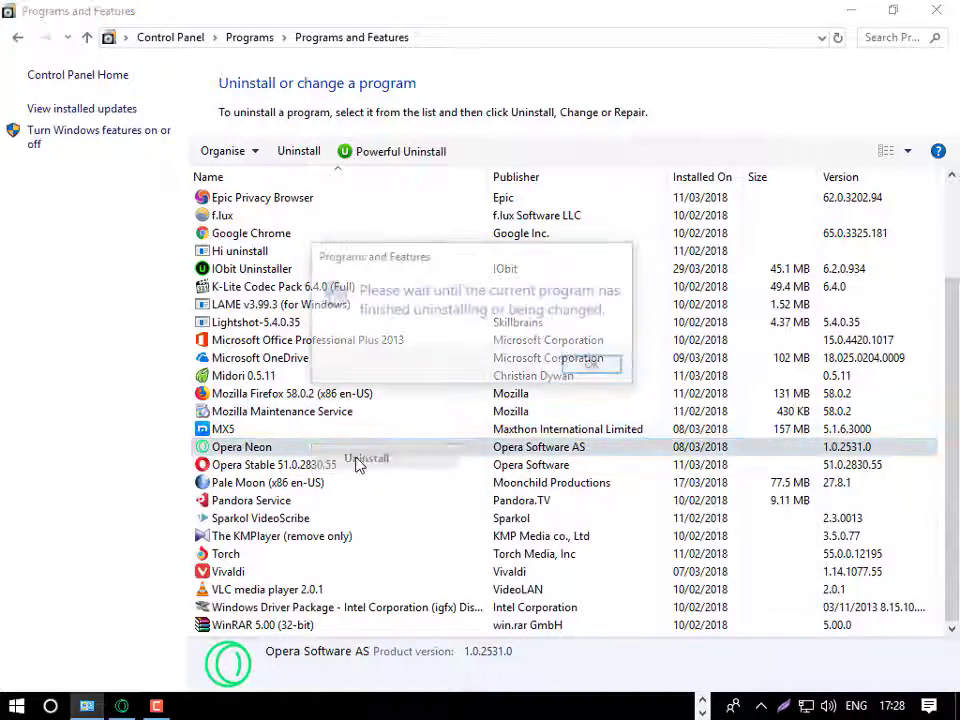
pyautogui.click(596, 366)
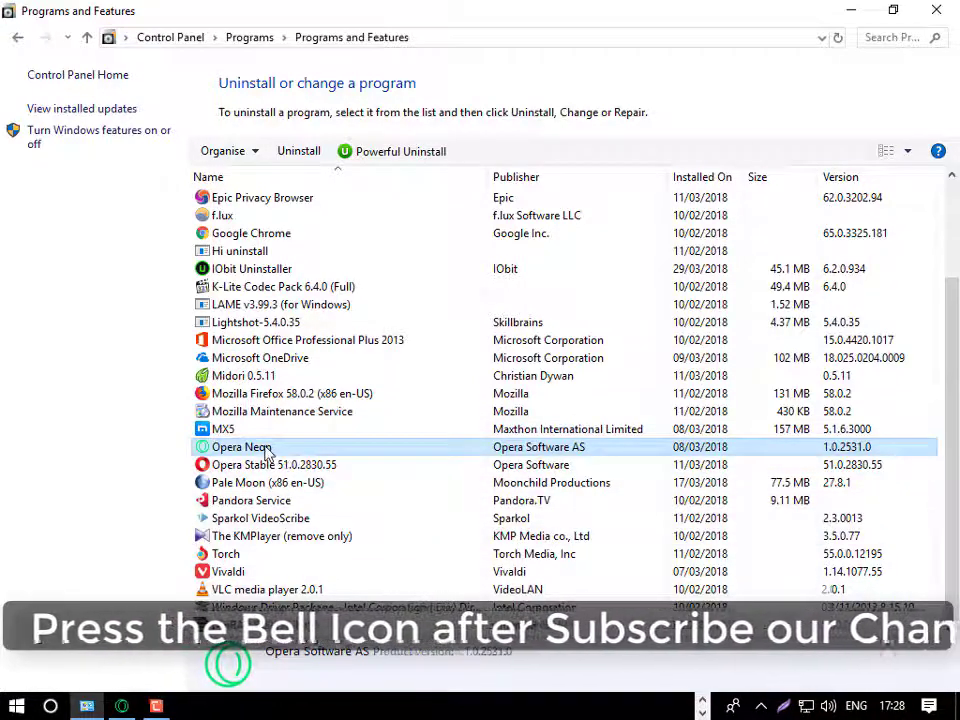
# Force-uninstall Opera Neon with Powerful Uninstall, without creating a restore point, and run the Powerful Scan for residual files.
pyautogui.click(300, 429)
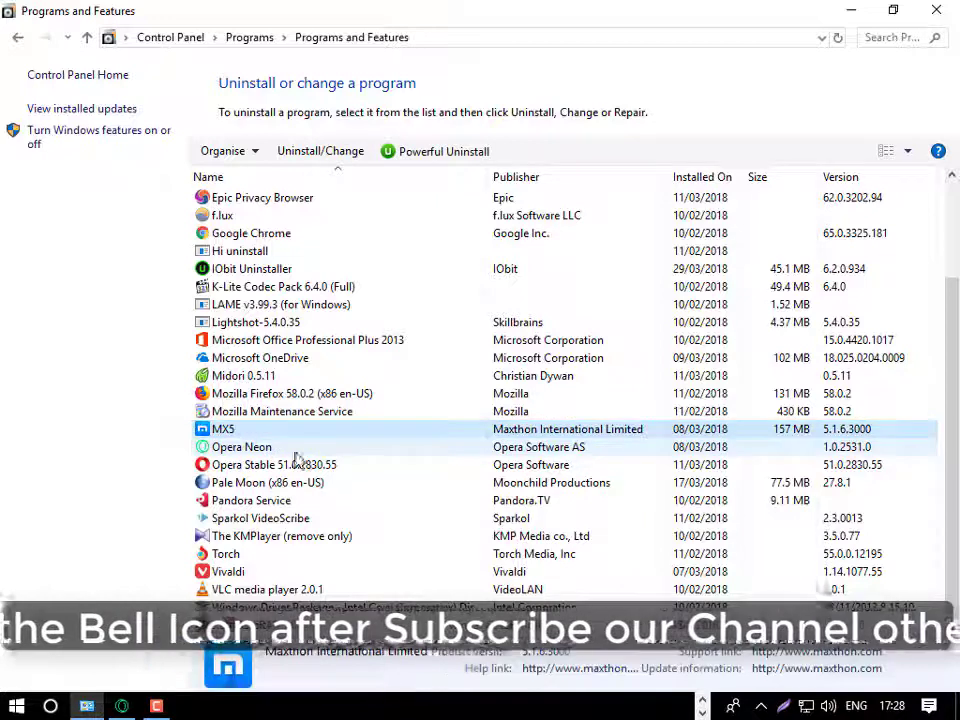
pyautogui.click(256, 447)
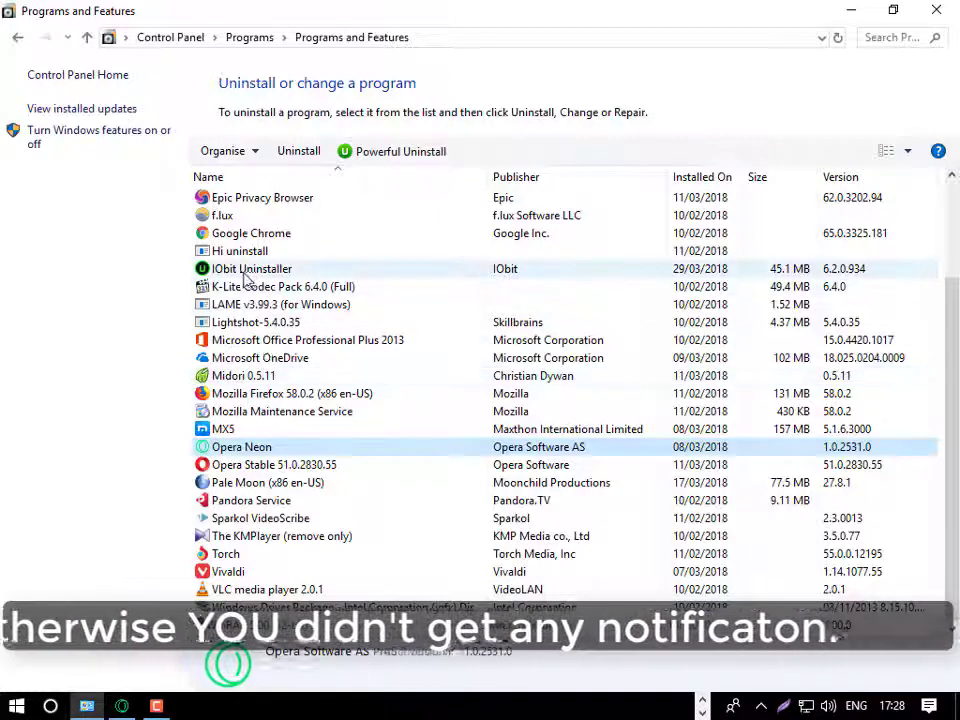
pyautogui.click(405, 152)
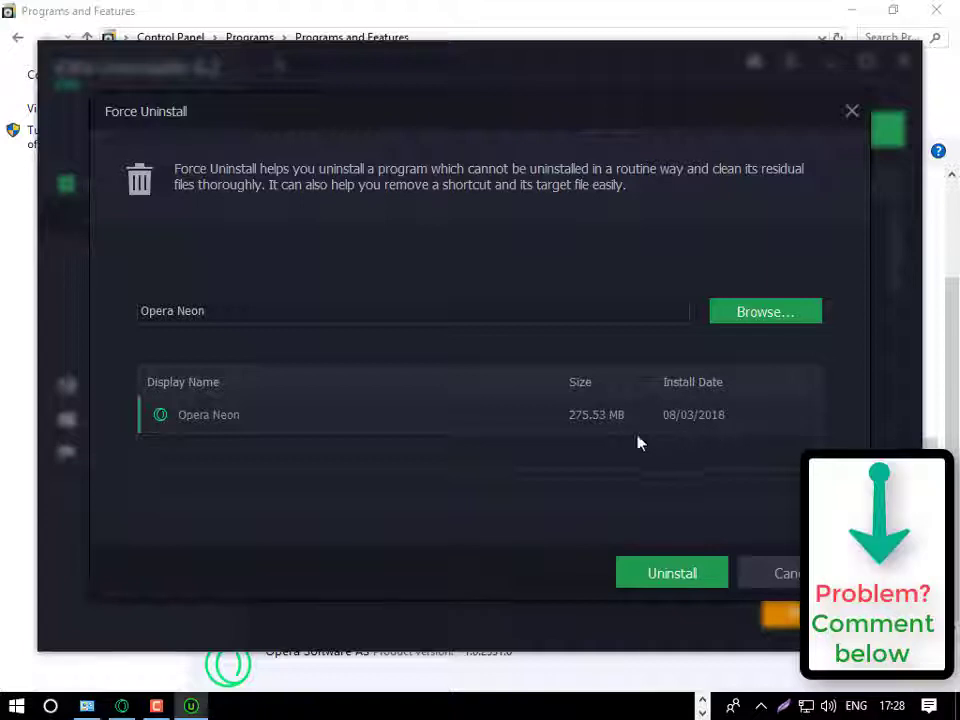
pyautogui.click(673, 575)
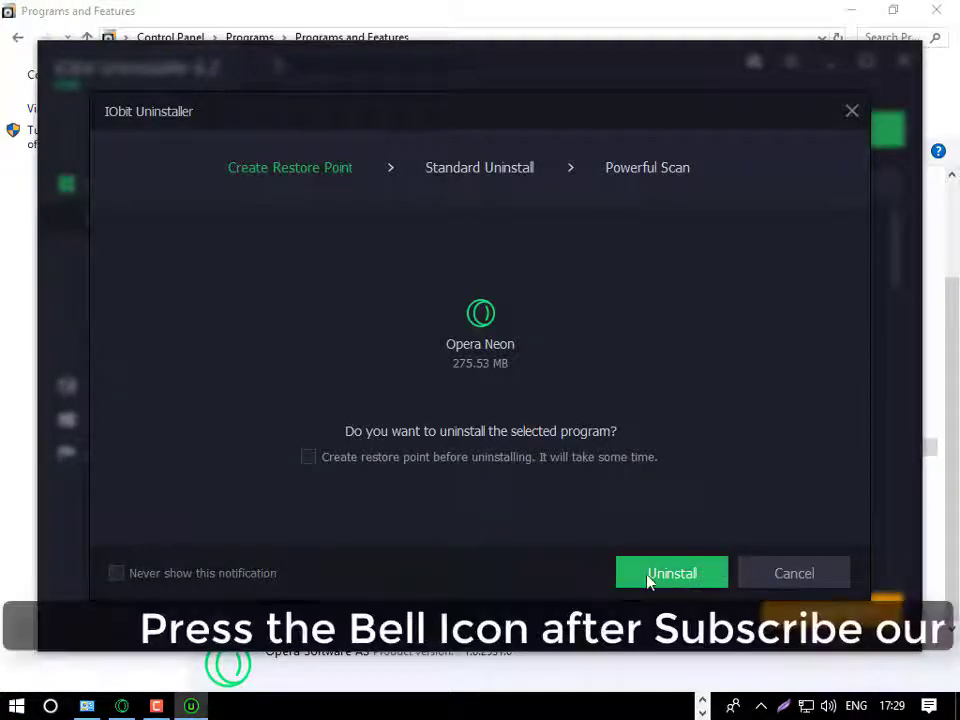
pyautogui.click(672, 576)
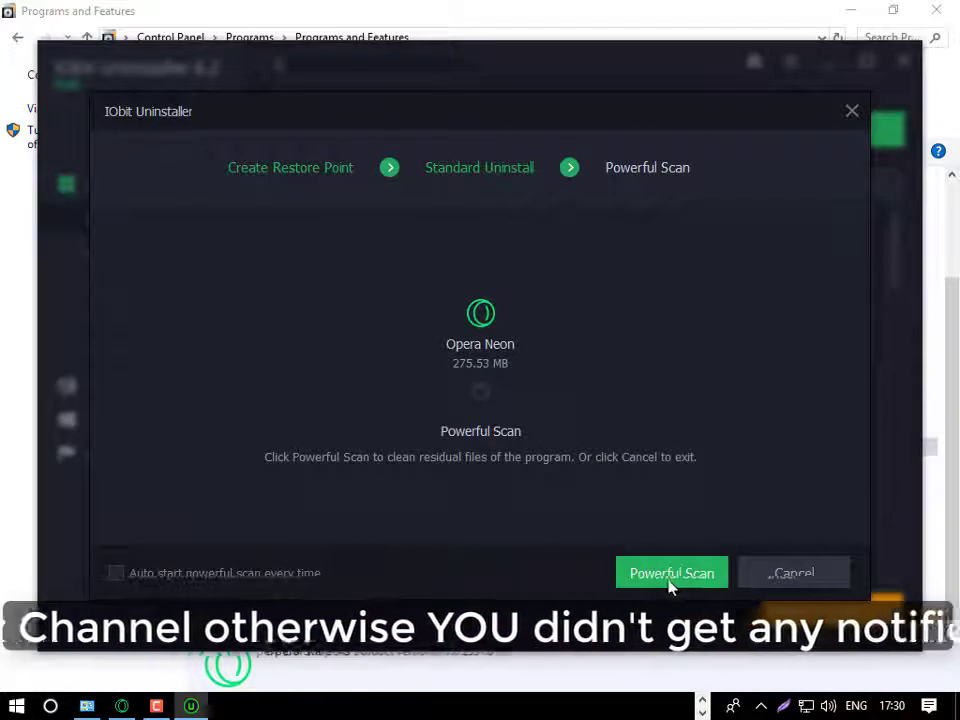
pyautogui.click(688, 582)
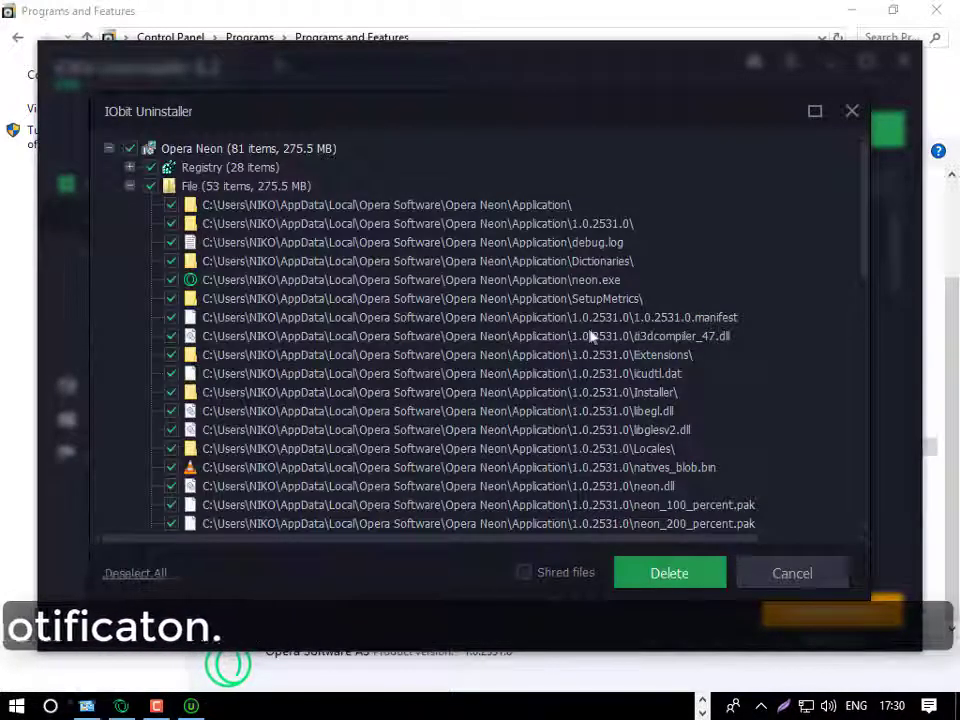
# Examine the list of leftover Opera Neon registry entries and files found by the scan.
pyautogui.scroll(-2, 592, 337)
pyautogui.scroll(2, 617, 343)
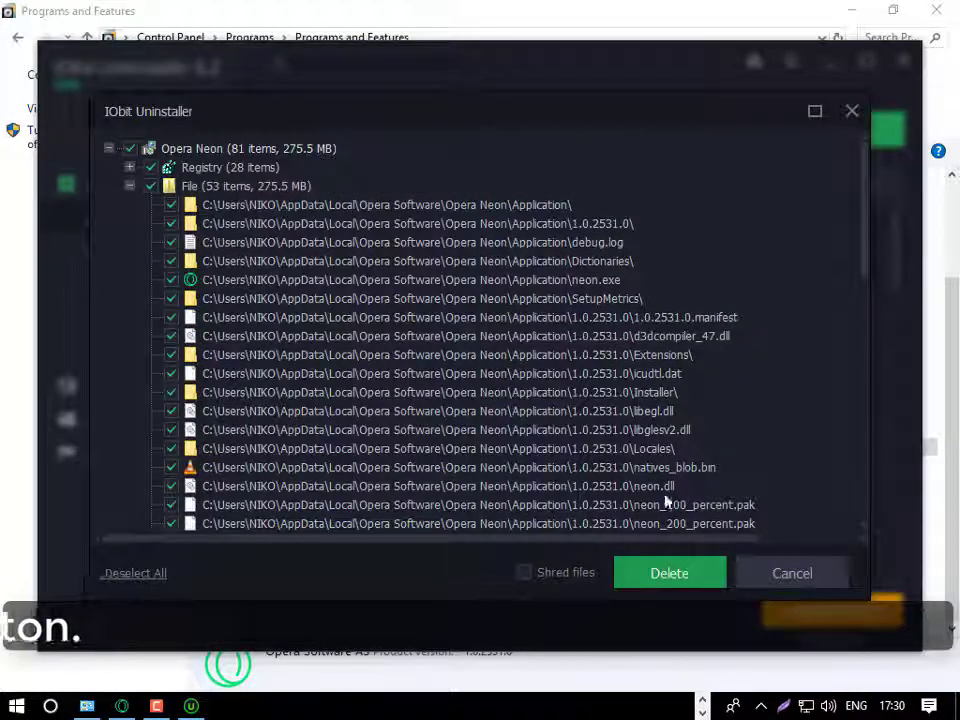
pyautogui.click(574, 580)
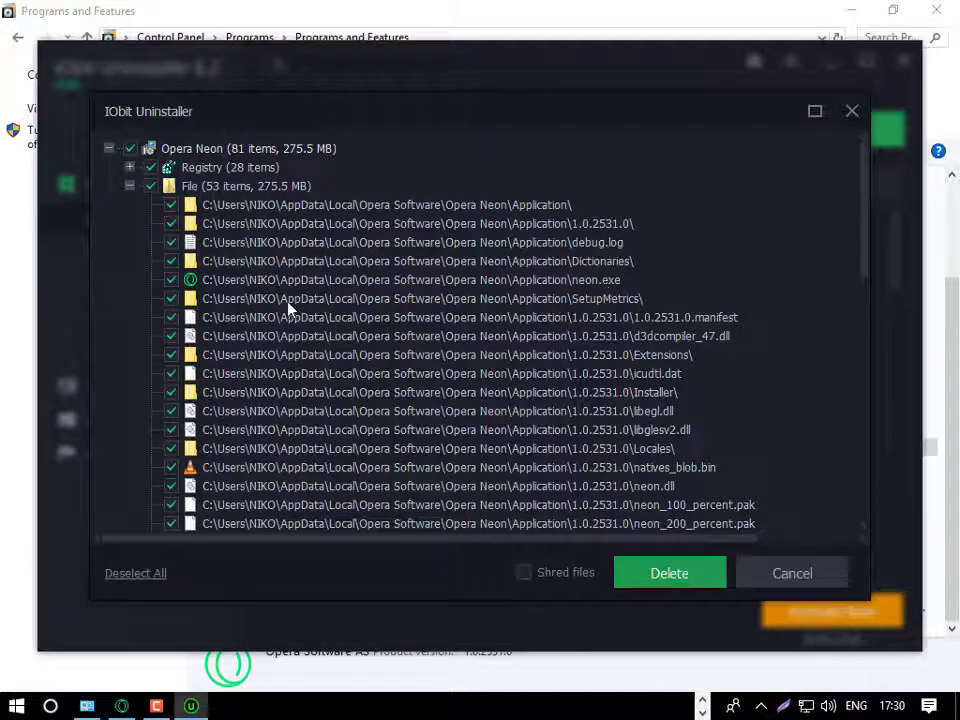
pyautogui.scroll(-4, 288, 310)
pyautogui.scroll(4, 289, 360)
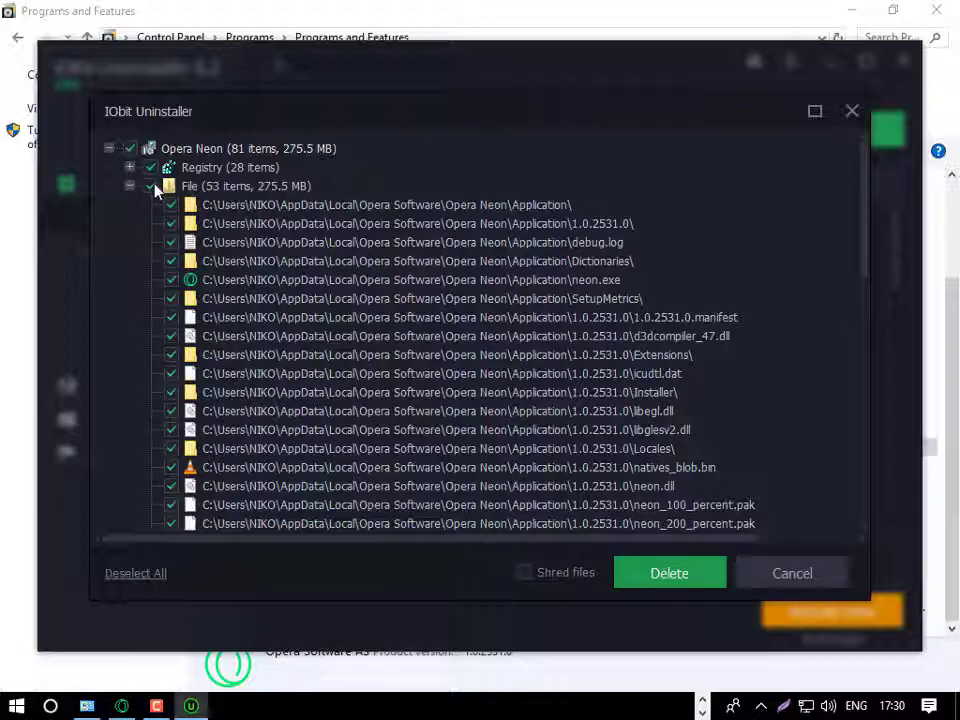
pyautogui.scroll(-5, 480, 320)
pyautogui.scroll(-5, 512, 345)
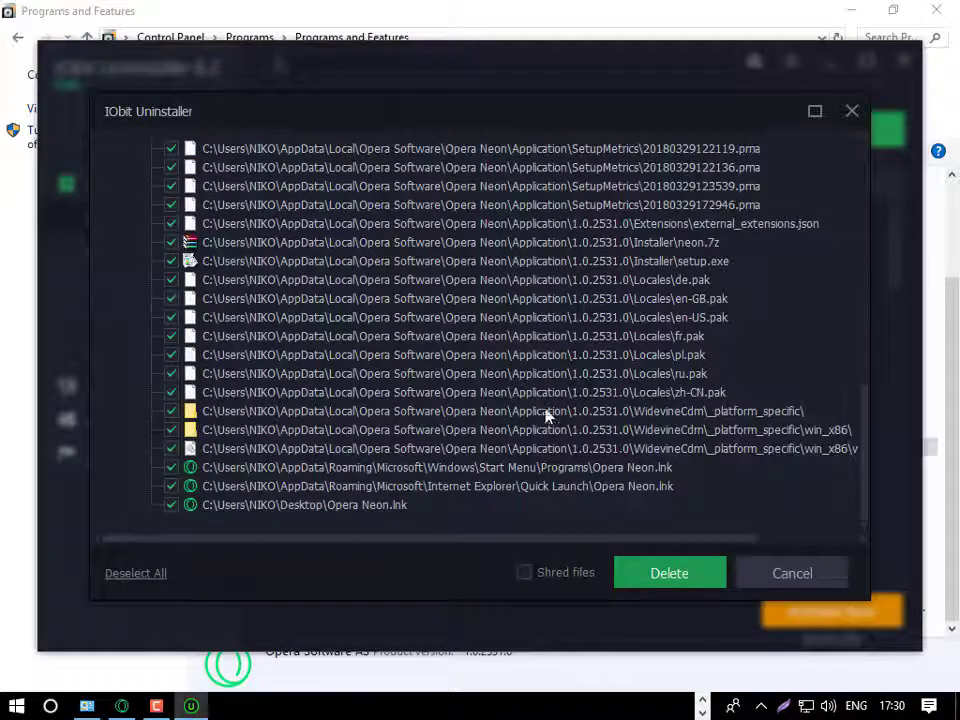
pyautogui.scroll(10, 549, 413)
pyautogui.scroll(2, 549, 420)
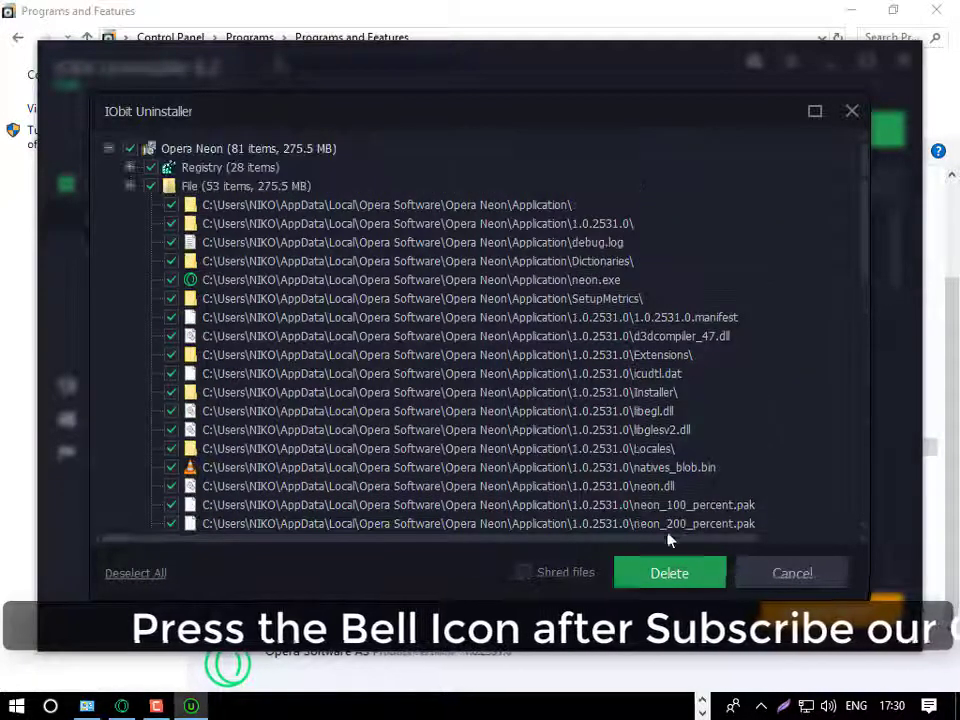
# Delete all selected Opera Neon leftovers without shredding them, confirm the deletion and close the summary.
pyautogui.click(679, 580)
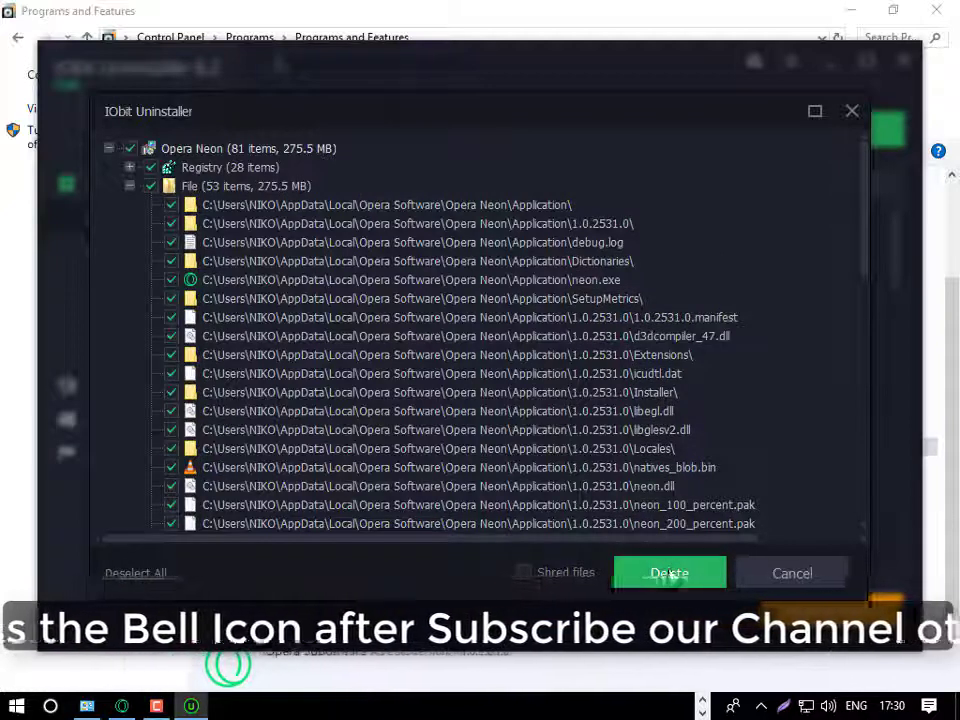
pyautogui.click(671, 574)
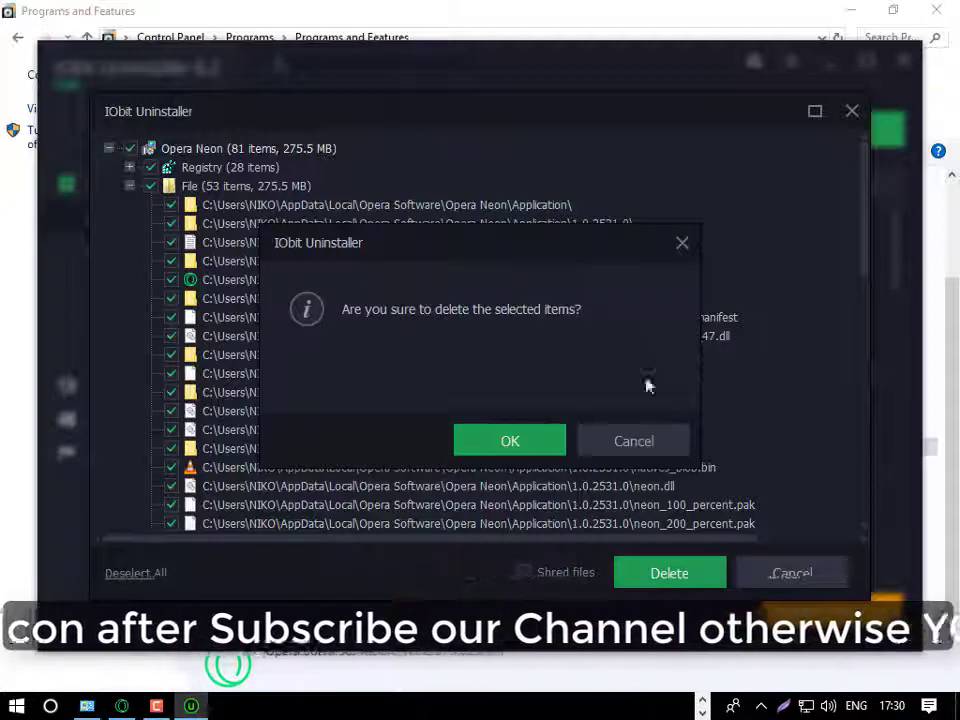
pyautogui.click(512, 440)
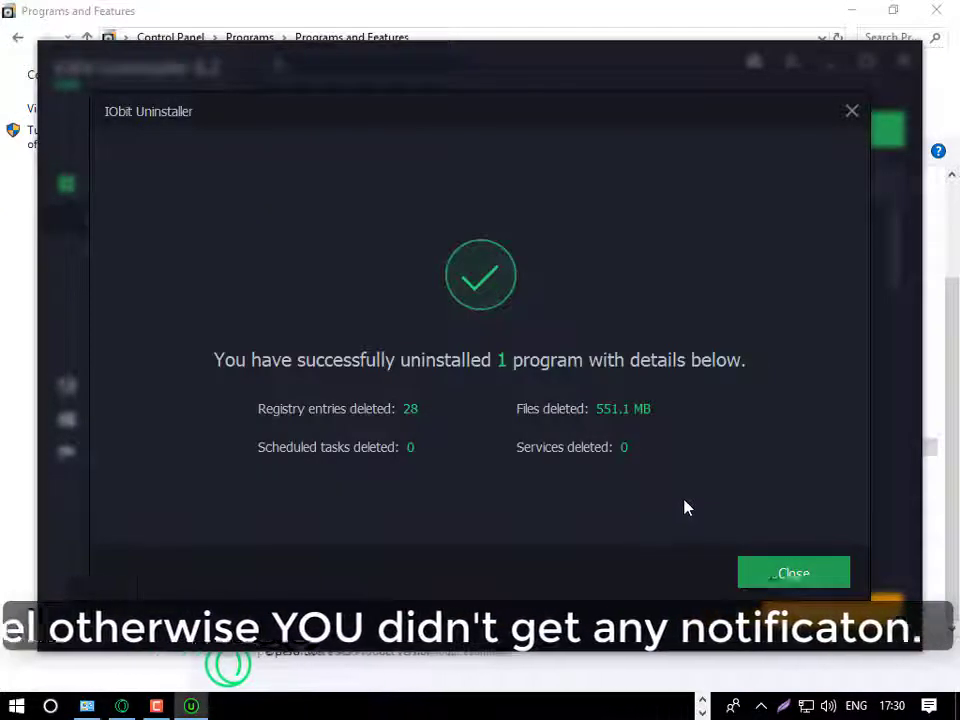
pyautogui.click(795, 574)
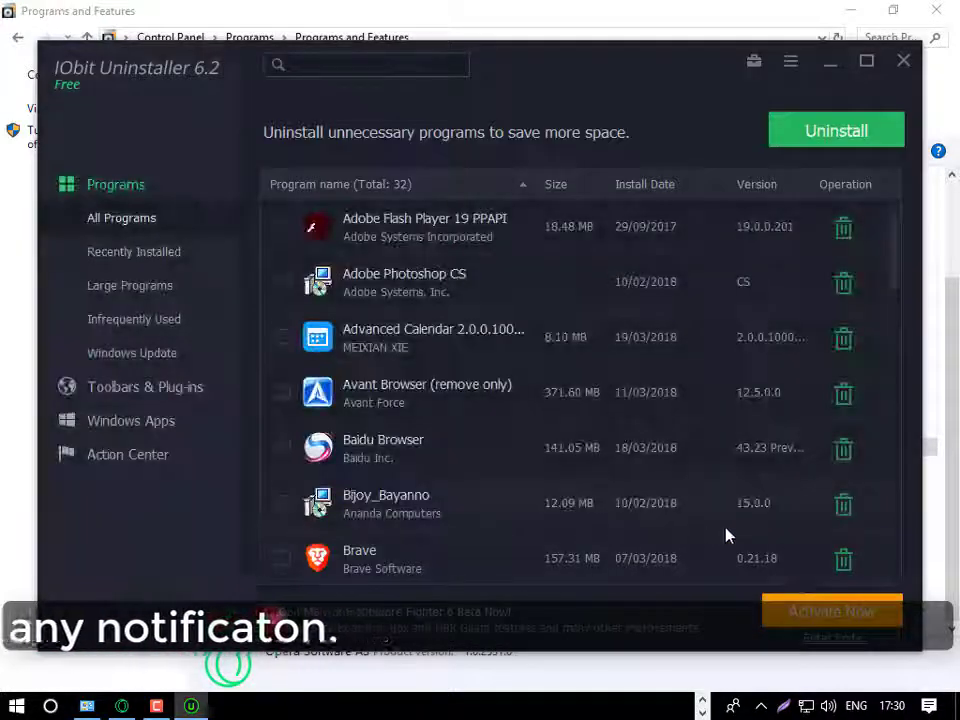
# Switch back to Programs and Features and check the installed programs around Opera Stable for any remaining Opera Neon entry.
pyautogui.click(87, 706)
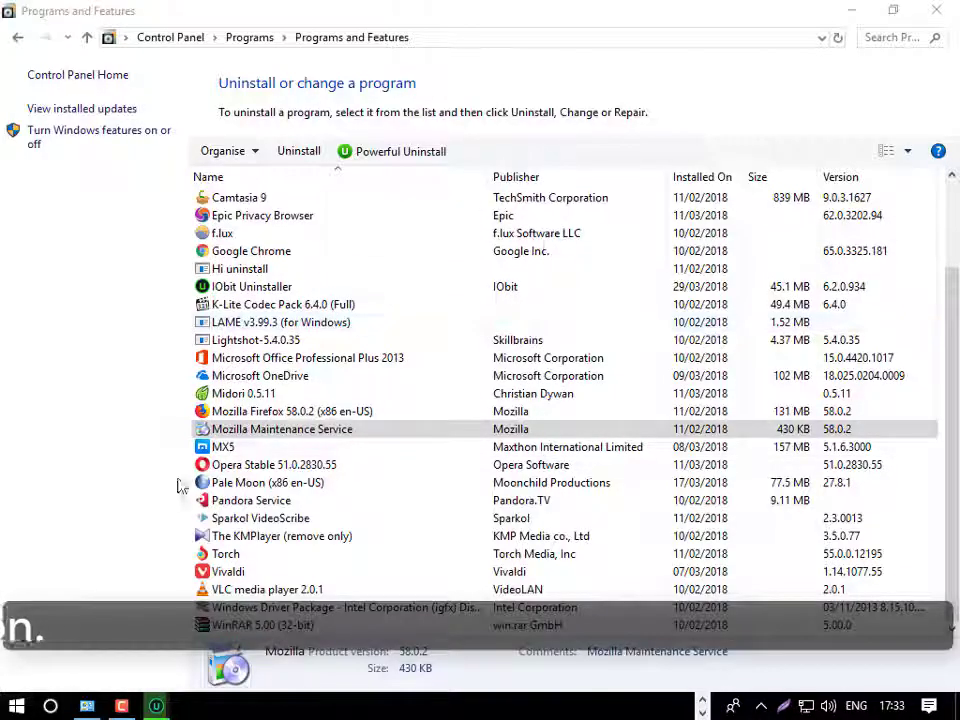
pyautogui.click(268, 465)
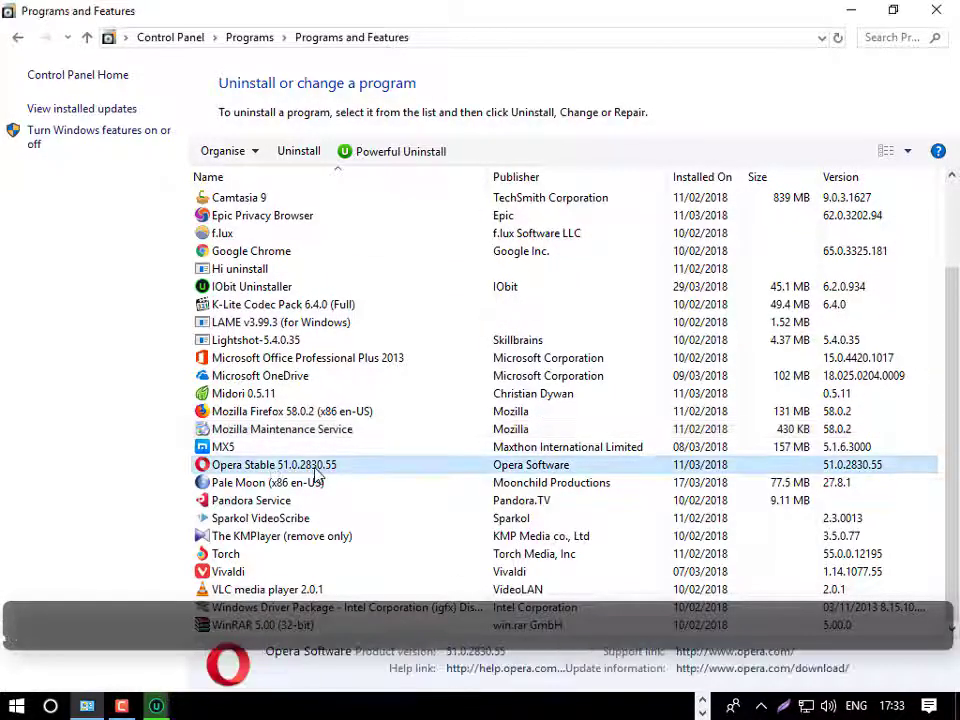
pyautogui.doubleClick(272, 466)
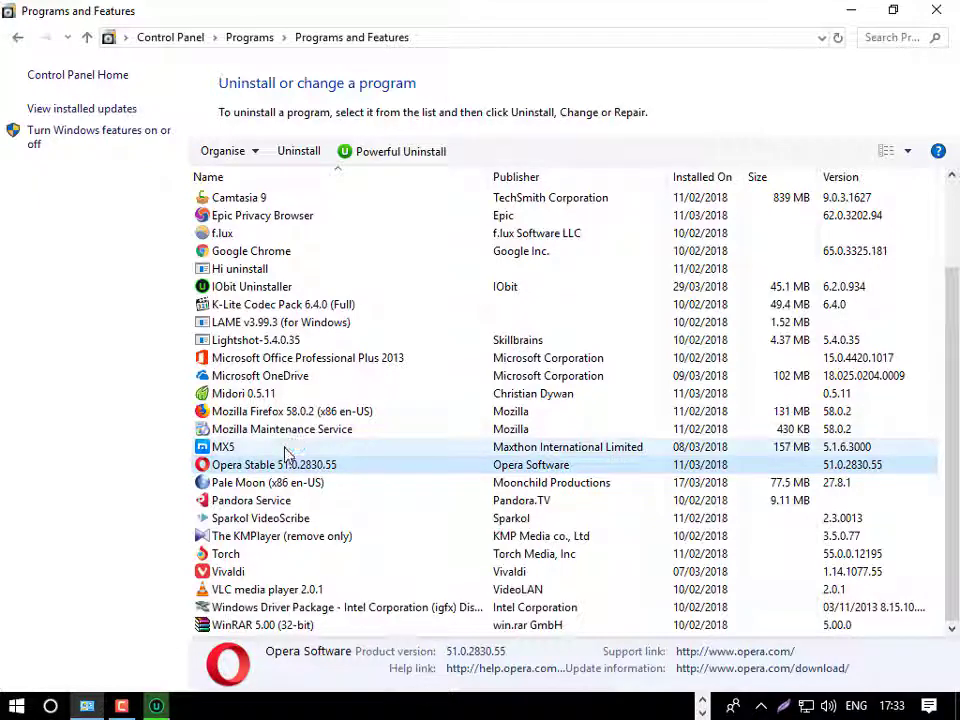
pyautogui.click(290, 450)
pyautogui.click(300, 467)
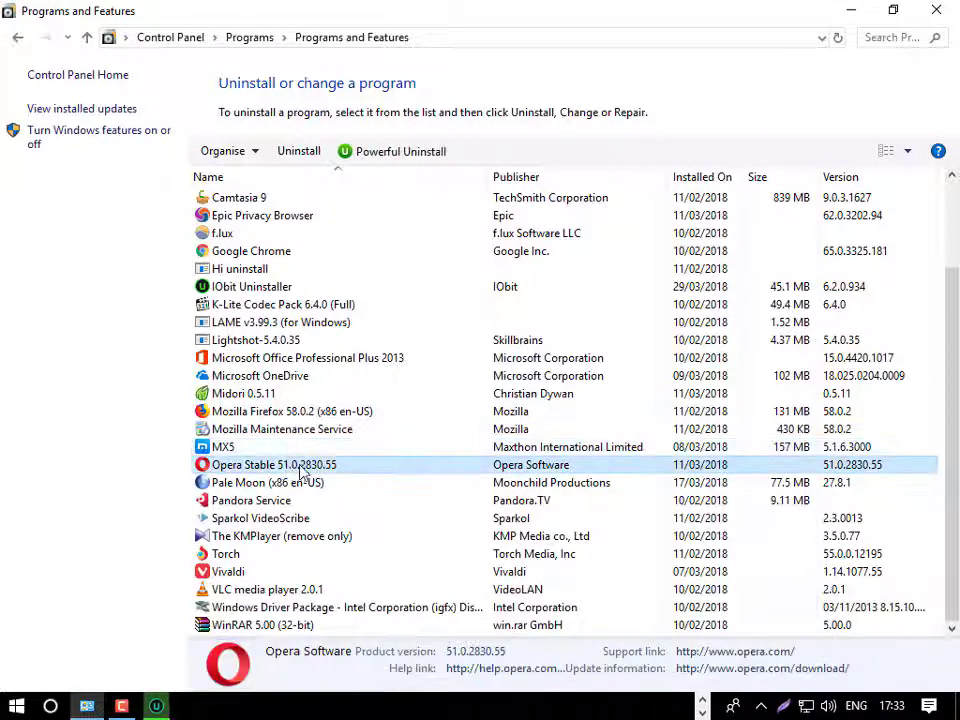
pyautogui.click(288, 483)
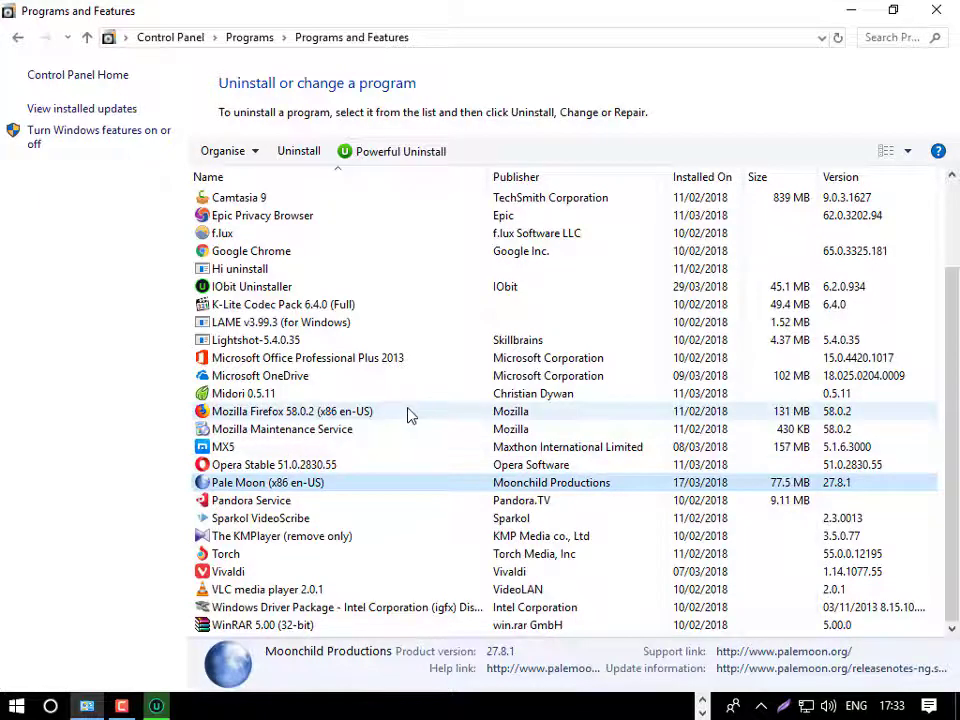
pyautogui.click(378, 432)
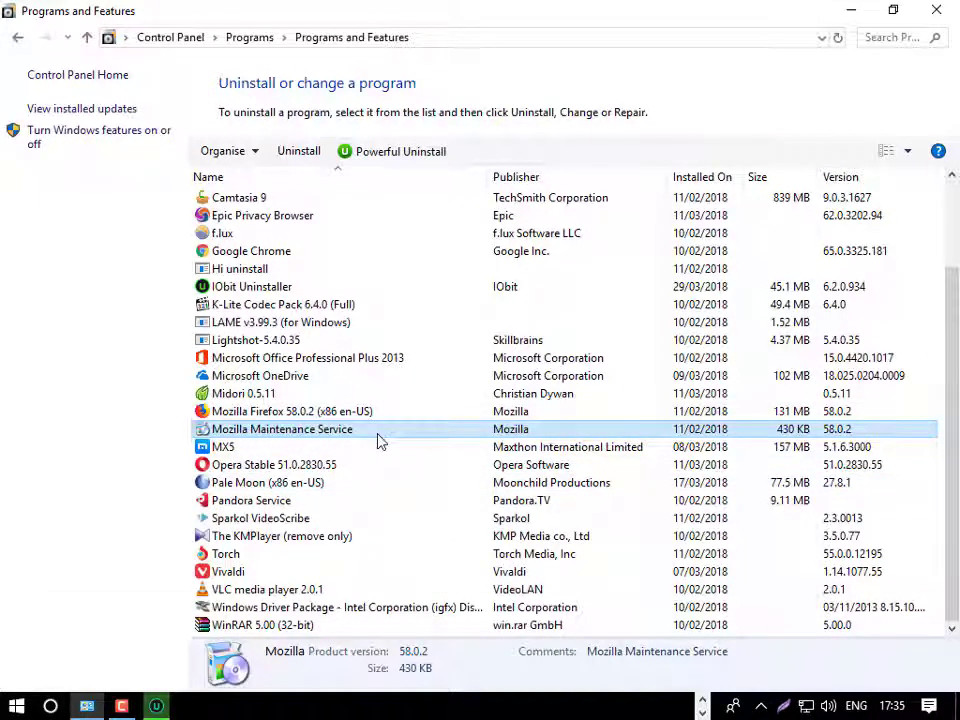